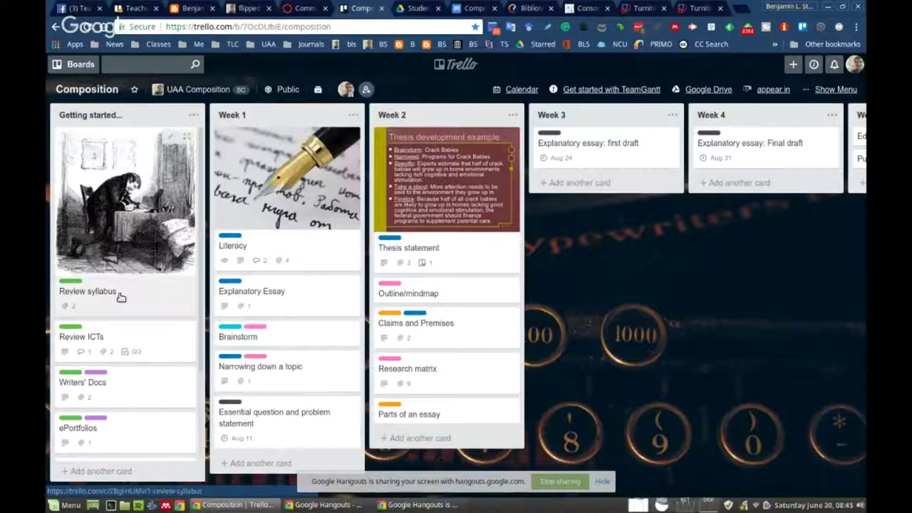
- Open the Review syllabus card in the Getting started list and examine its description, attachments, checklist and comment sections
click(118, 296)
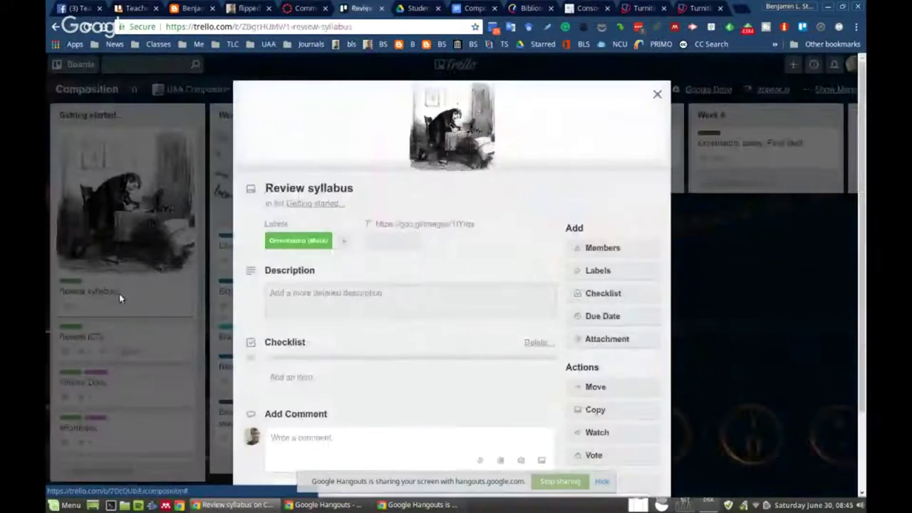
scroll(490, 358, down, 4)
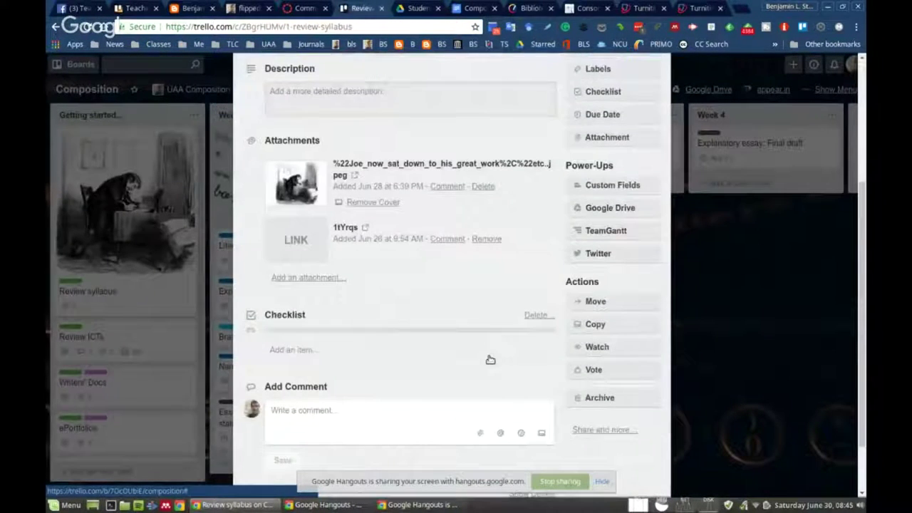
scroll(490, 360, up, 1)
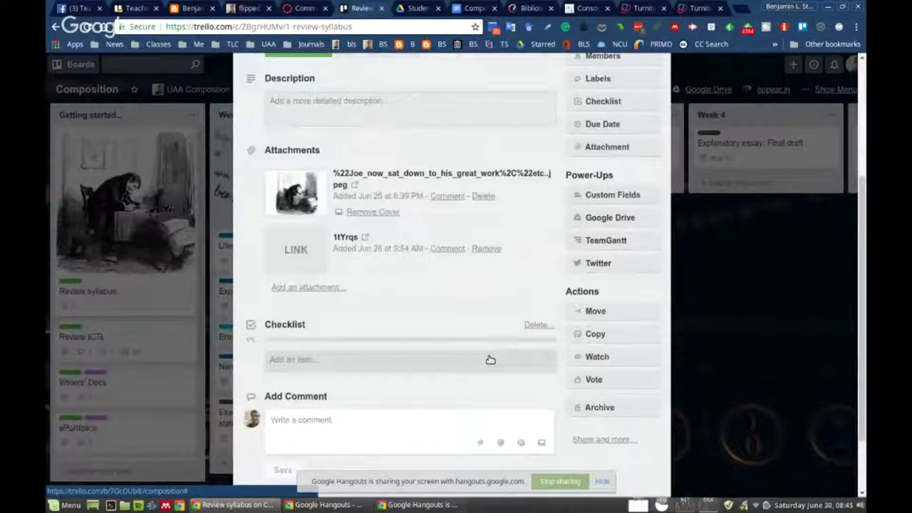
scroll(490, 360, up, 3)
scroll(490, 360, down, 1)
scroll(490, 360, down, 1)
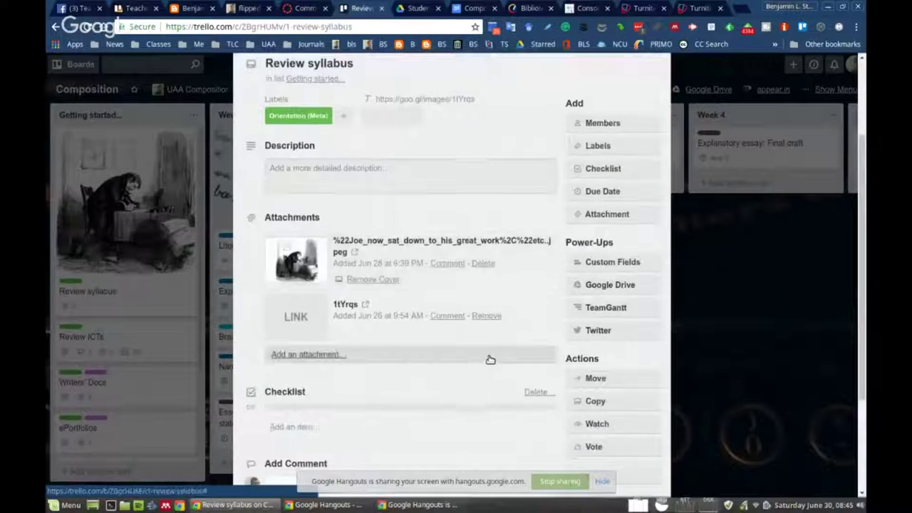
scroll(491, 359, down, 2)
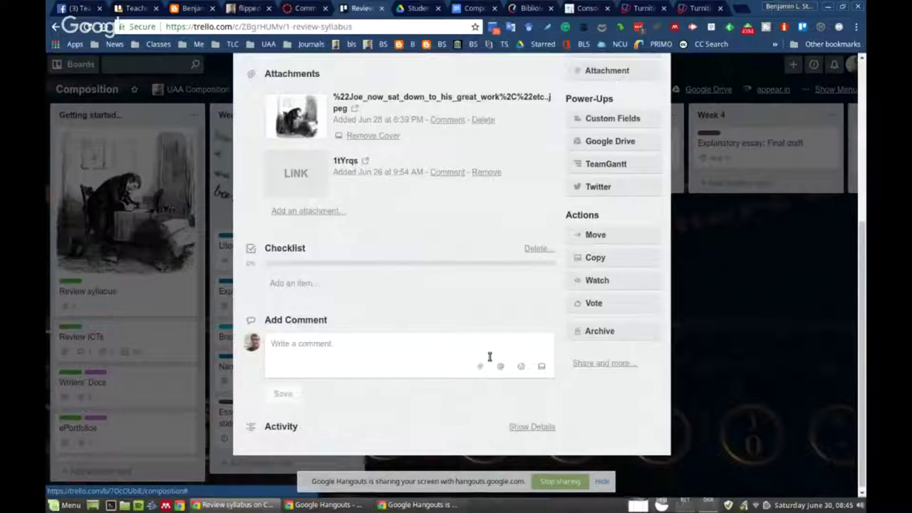
scroll(490, 359, down, 1)
scroll(490, 360, up, 5)
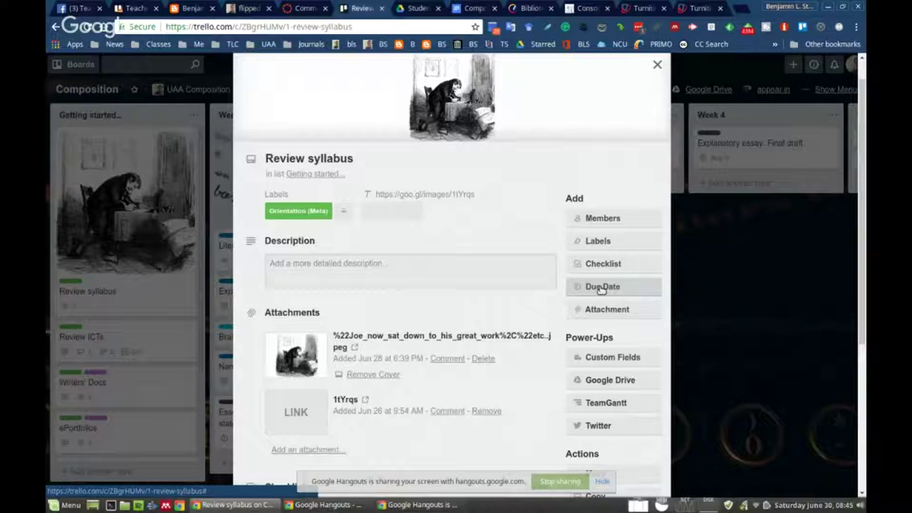
- Set the Review syllabus card's due date to 8/6/2018 at 12:00 PM, save it and close the card
click(602, 287)
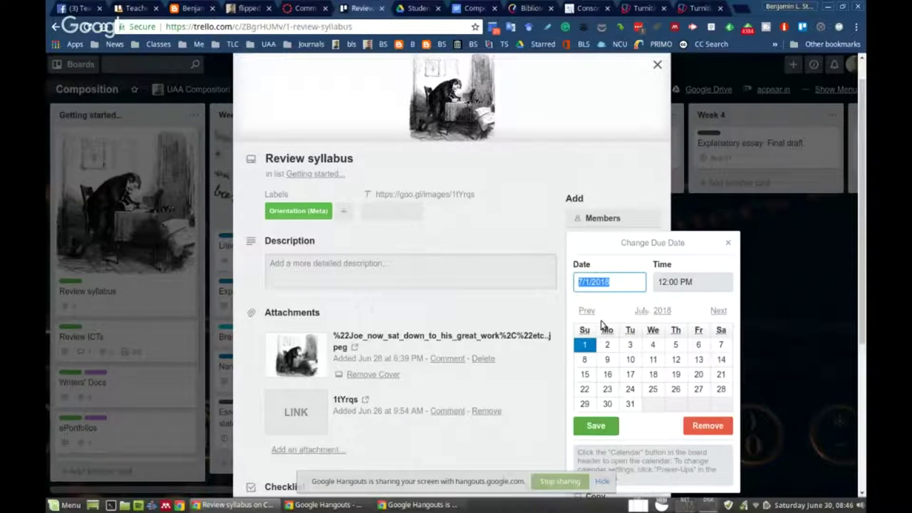
click(719, 311)
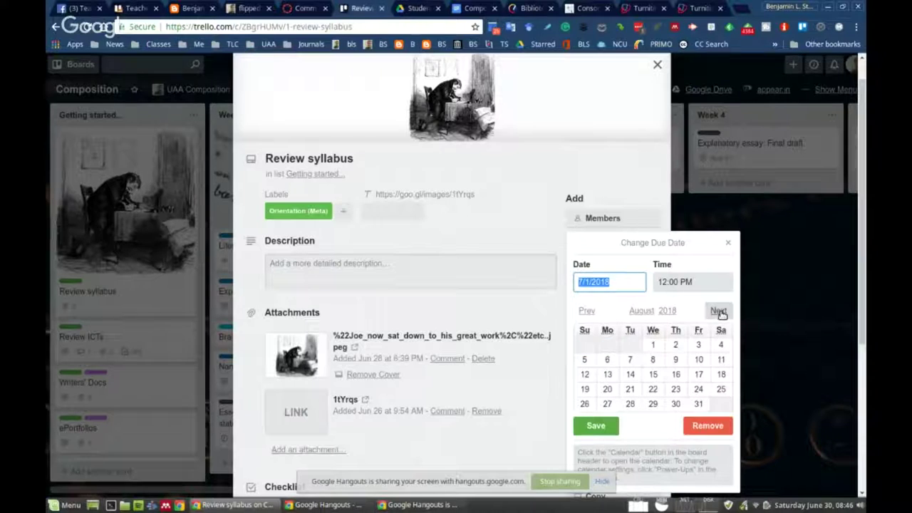
click(608, 361)
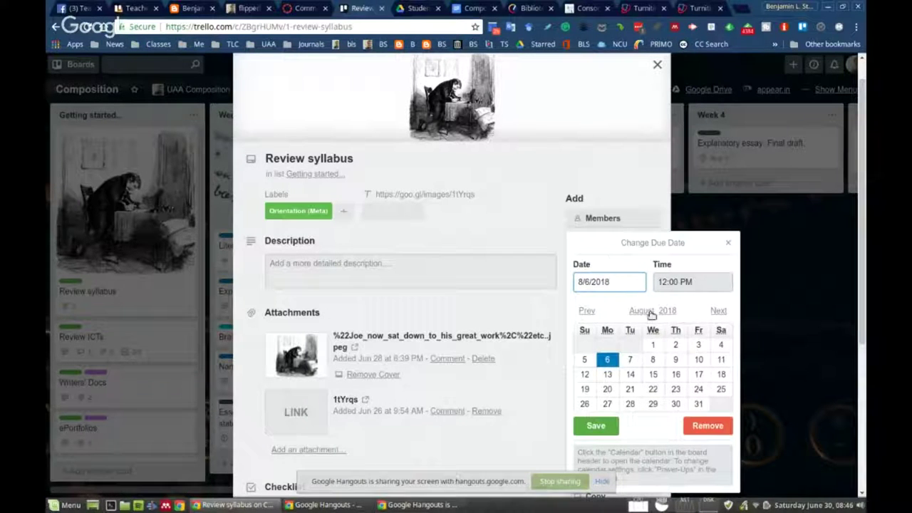
click(596, 427)
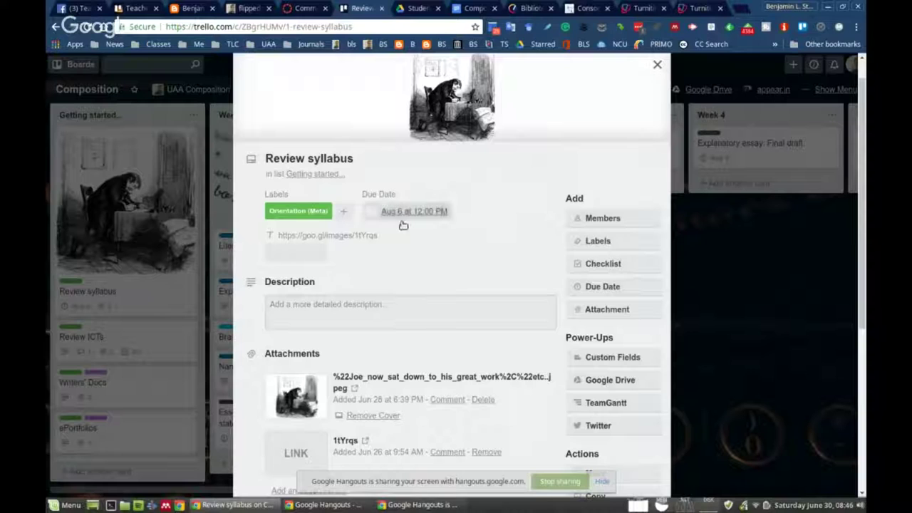
click(731, 182)
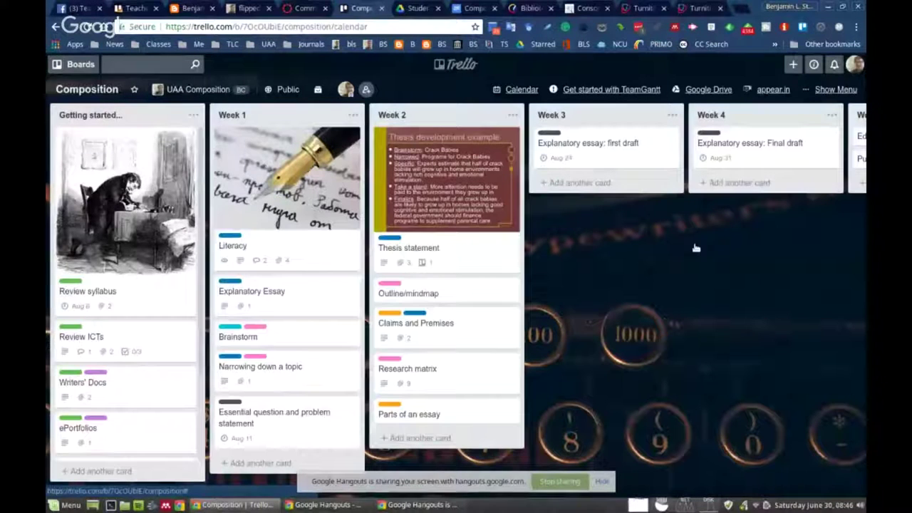
- Show the Composition board's calendar in month view and move forward from June 2018
click(522, 90)
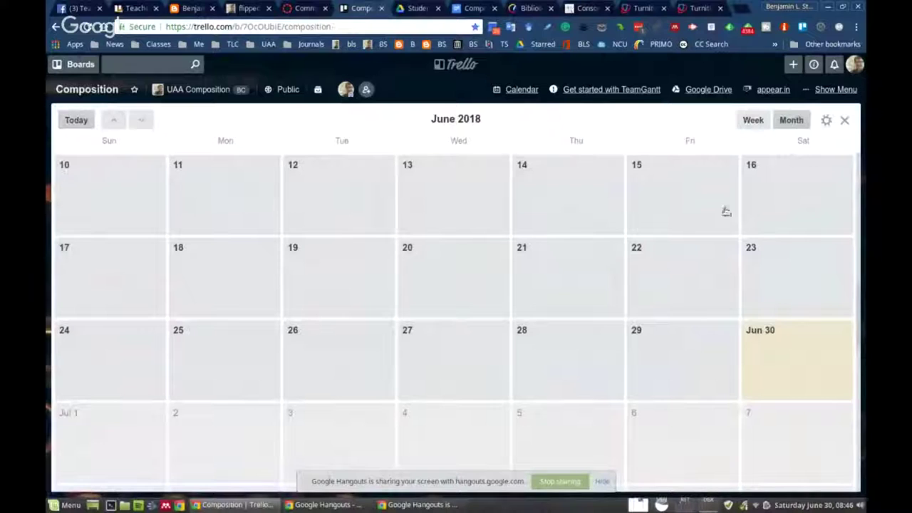
key(Escape)
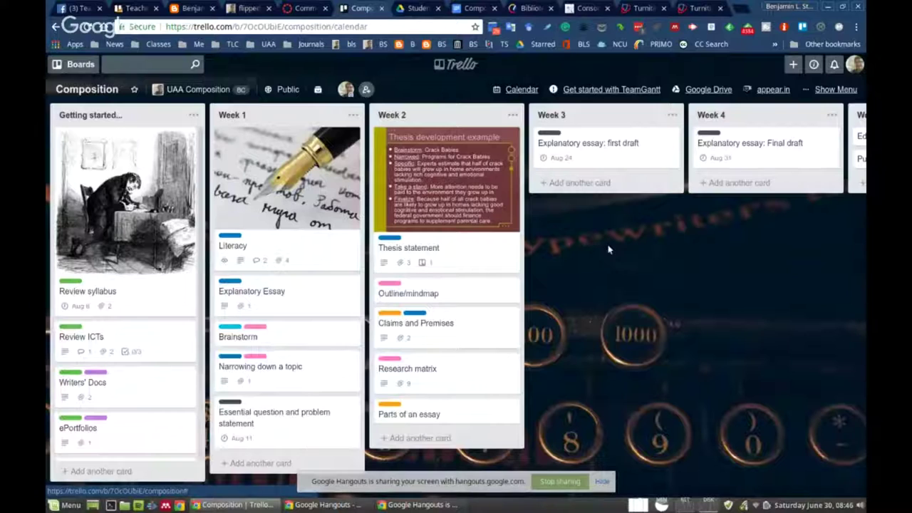
key(alt+Left)
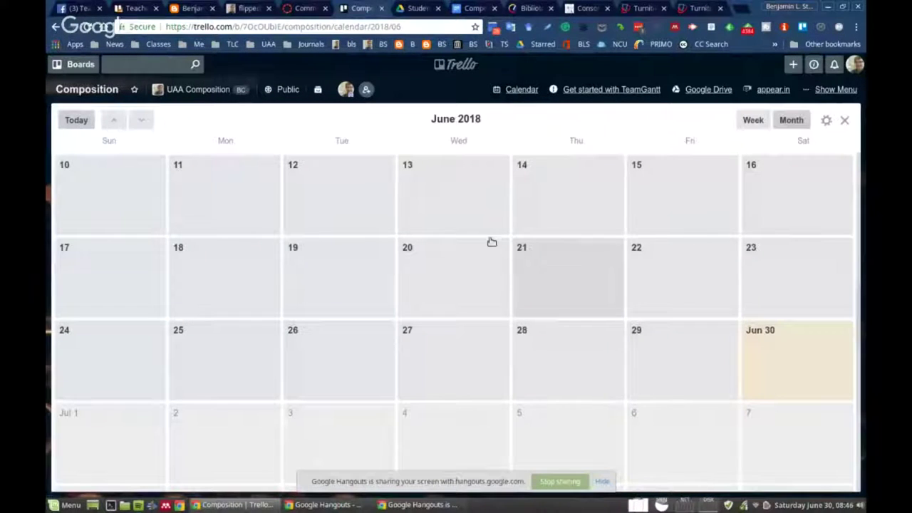
click(145, 122)
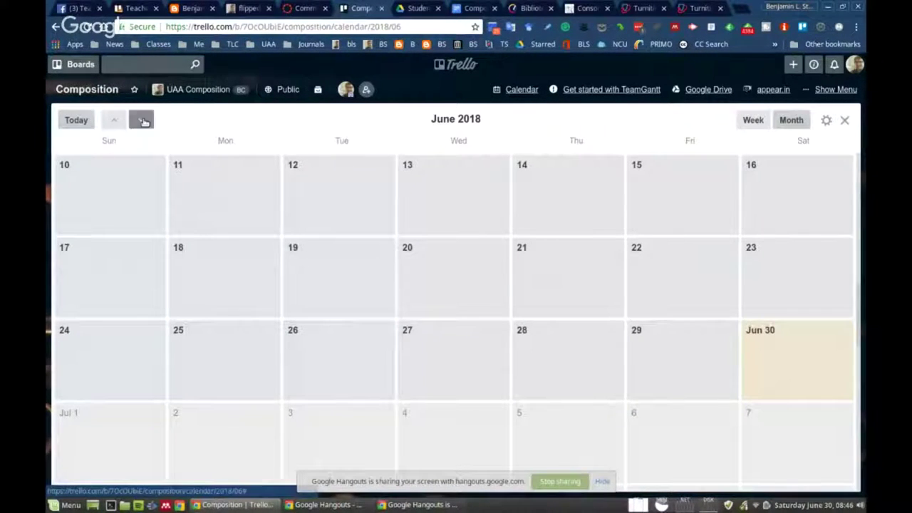
click(145, 121)
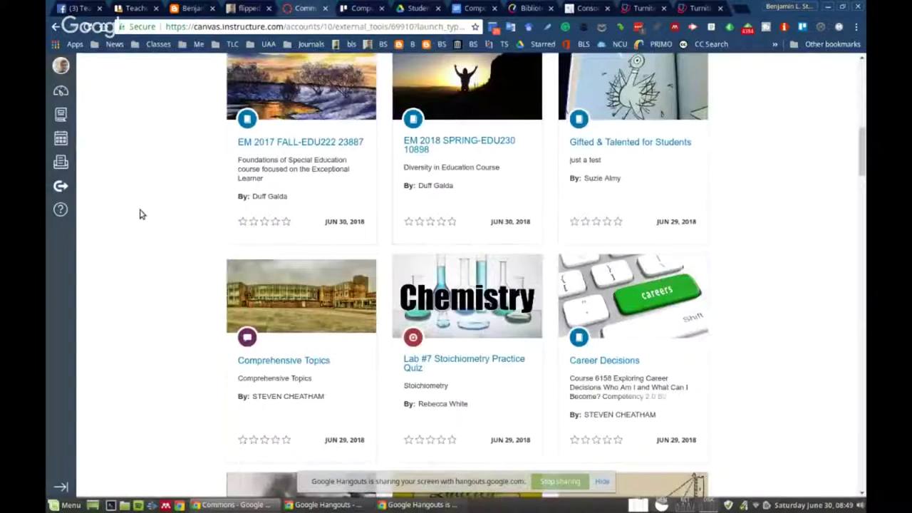
scroll(139, 214, up, 10)
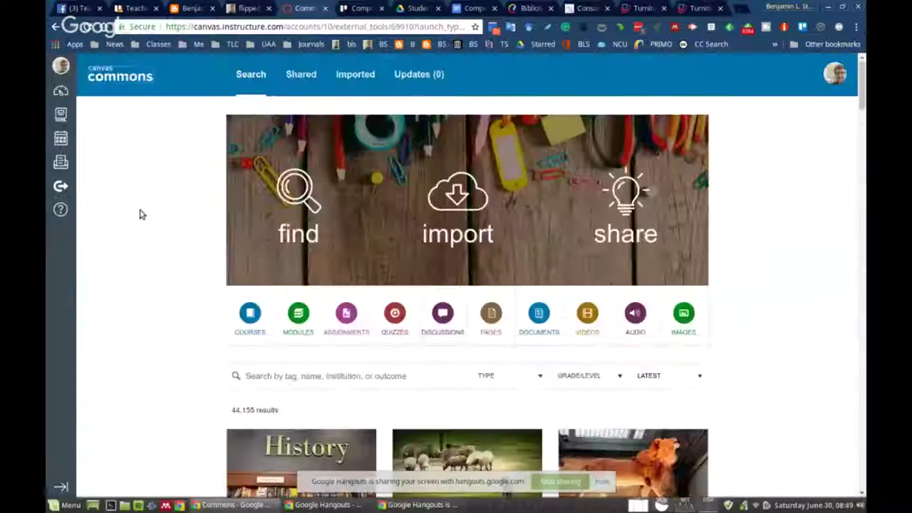
click(243, 10)
click(189, 7)
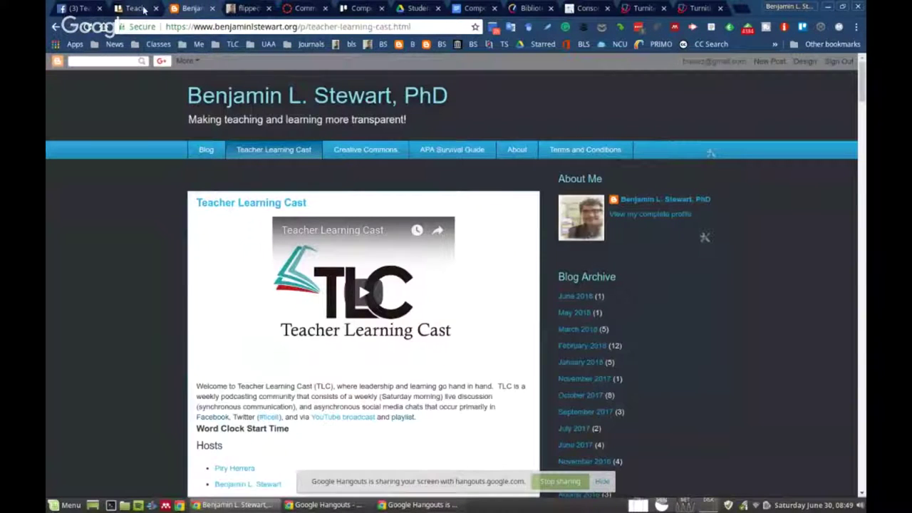
click(144, 8)
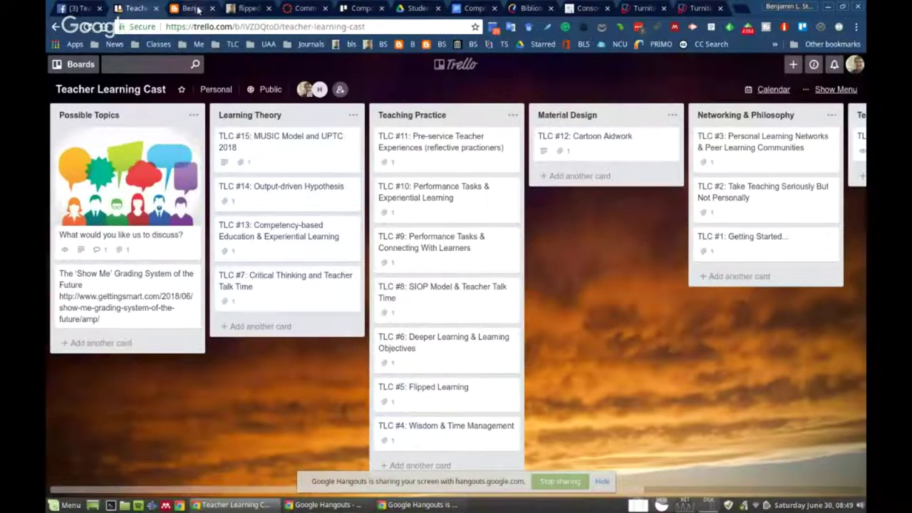
click(198, 8)
click(250, 9)
click(305, 8)
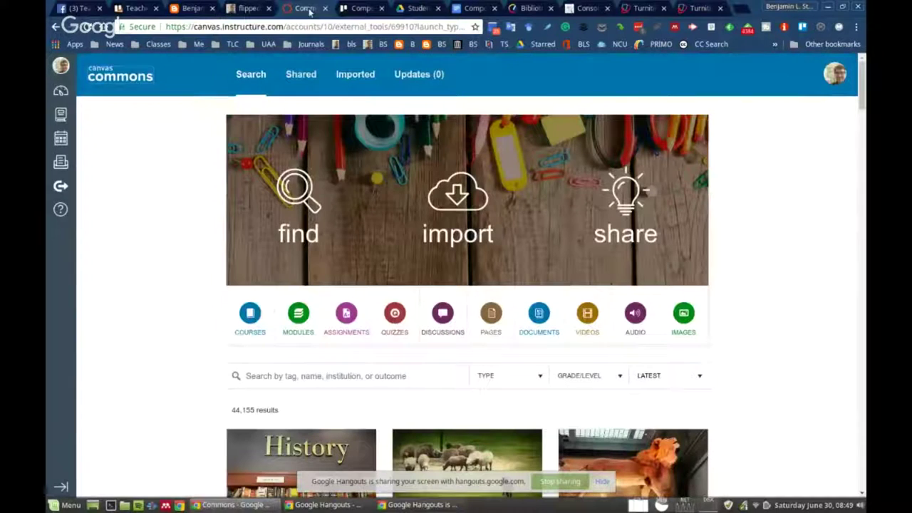
- Open the Composition course in Canvas and examine the items listed under its Unit I: Week 2 module
click(61, 114)
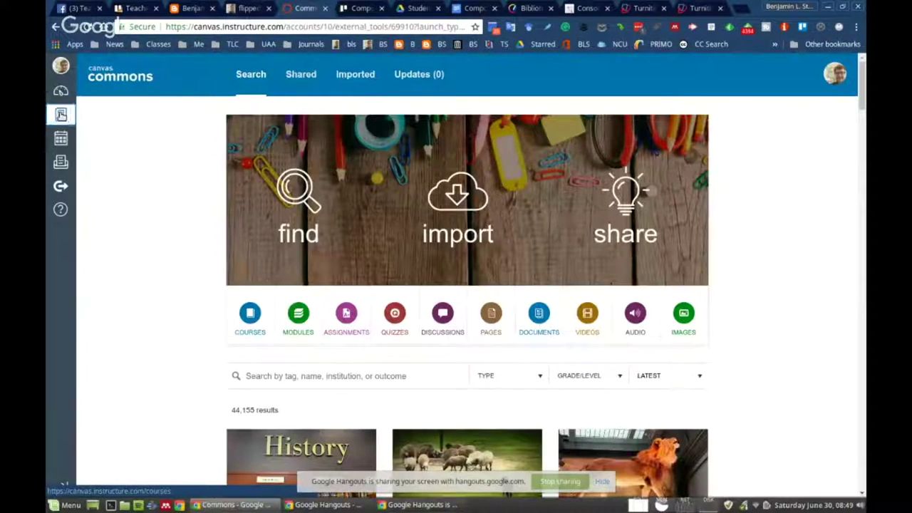
click(123, 110)
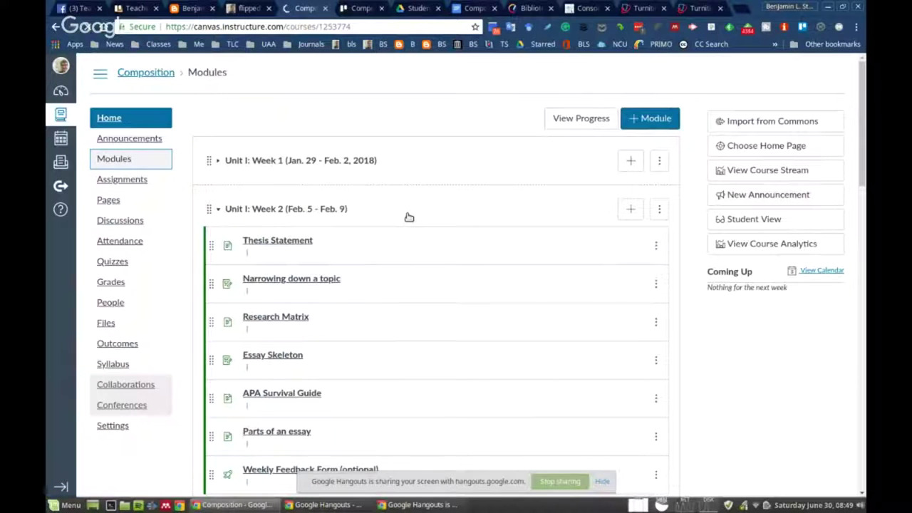
scroll(409, 216, down, 20)
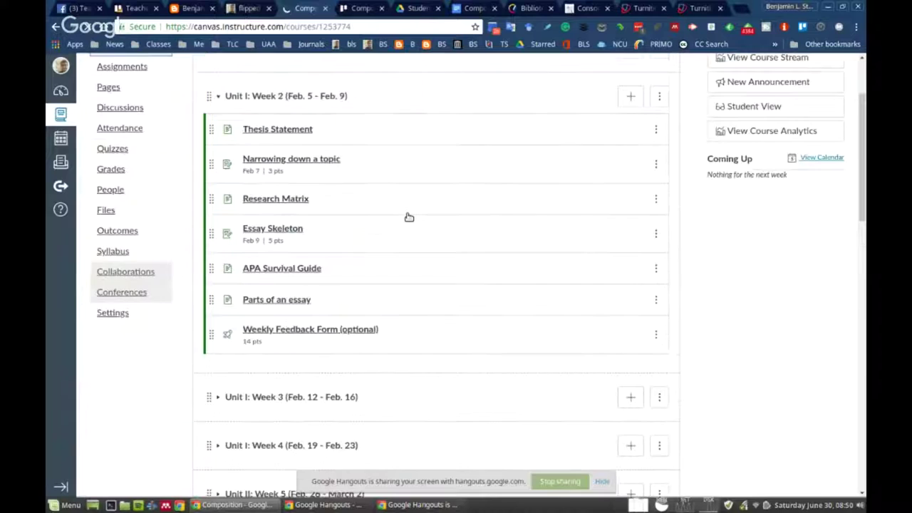
scroll(410, 217, up, 2)
scroll(410, 217, down, 4)
scroll(410, 216, up, 4)
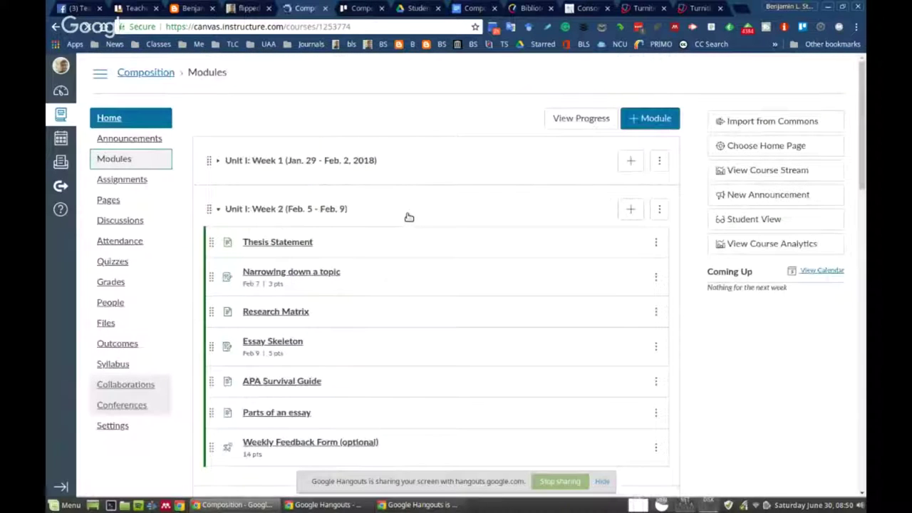
scroll(409, 216, down, 2)
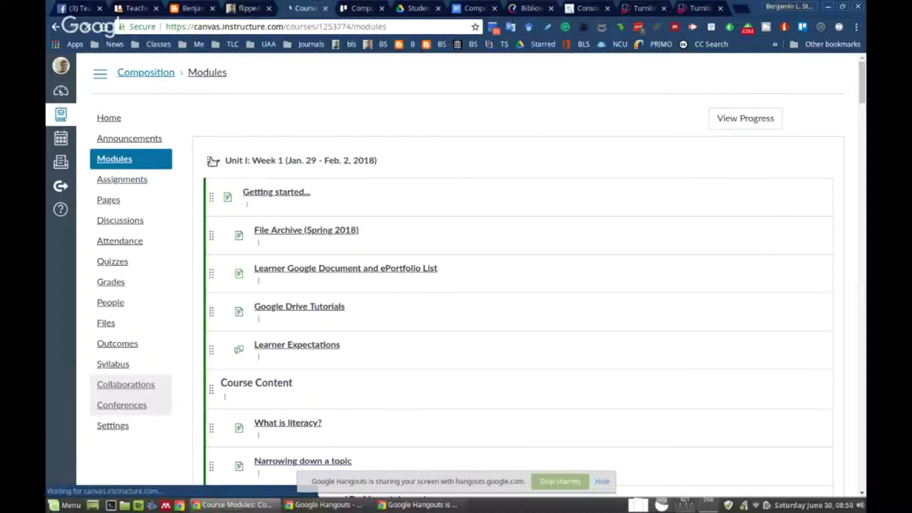
- Collapse and re-expand the Unit I: Week 1 module on the course's Modules page, and look through the weekly modules
drag(215, 161, 233, 210)
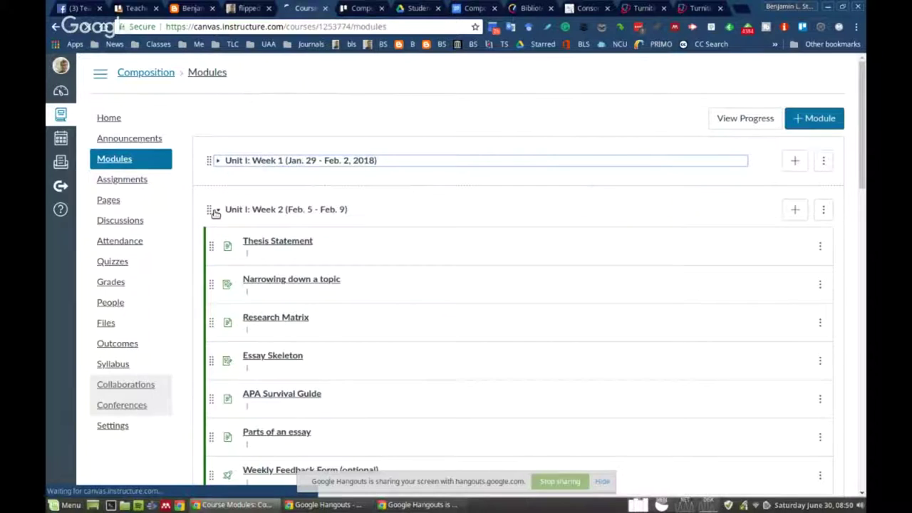
scroll(213, 210, down, 8)
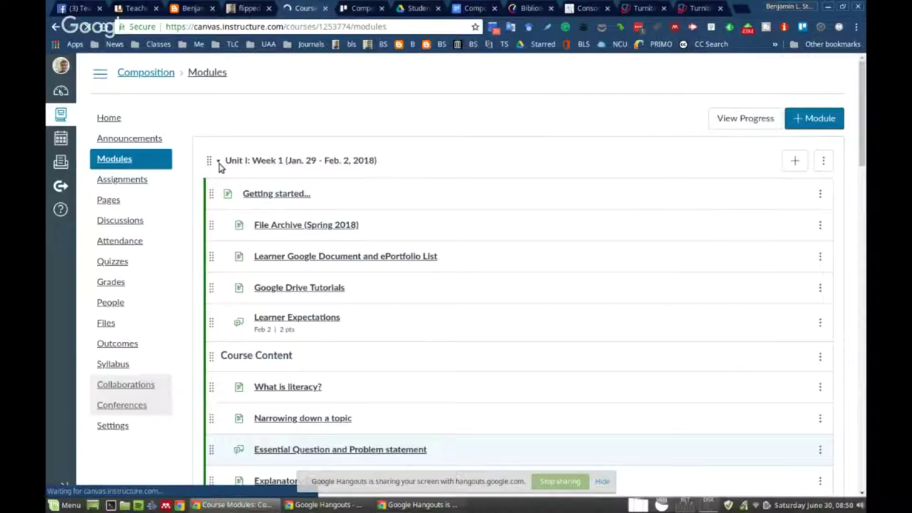
click(218, 162)
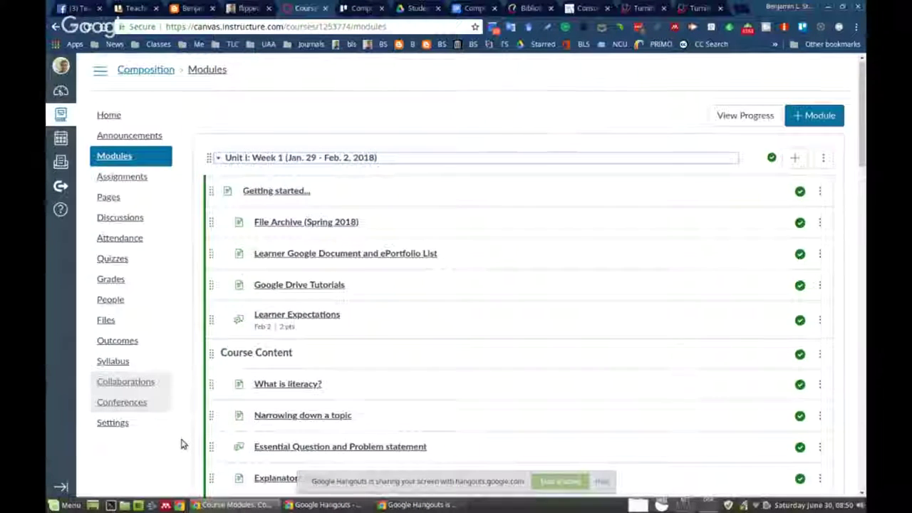
scroll(181, 444, down, 15)
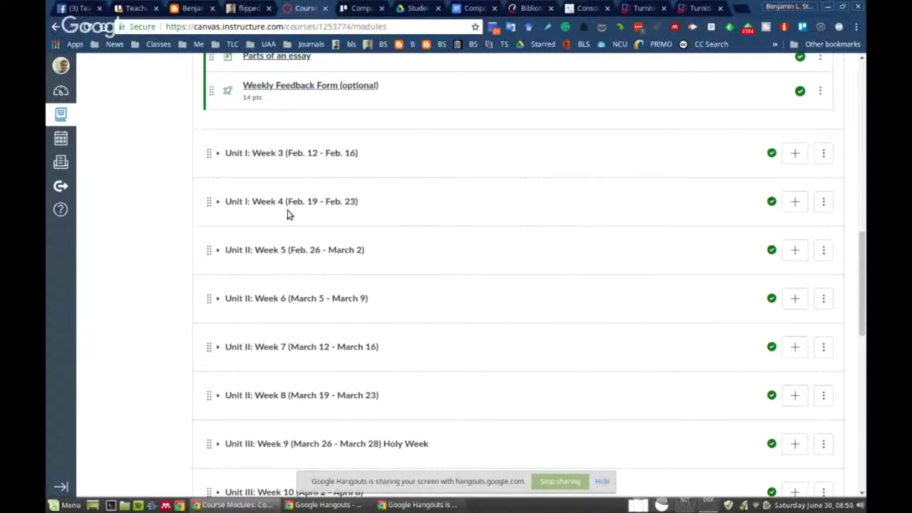
- Switch to the Composition board in Trello, read the Claims and Premises card in Week 2, and close it
click(366, 10)
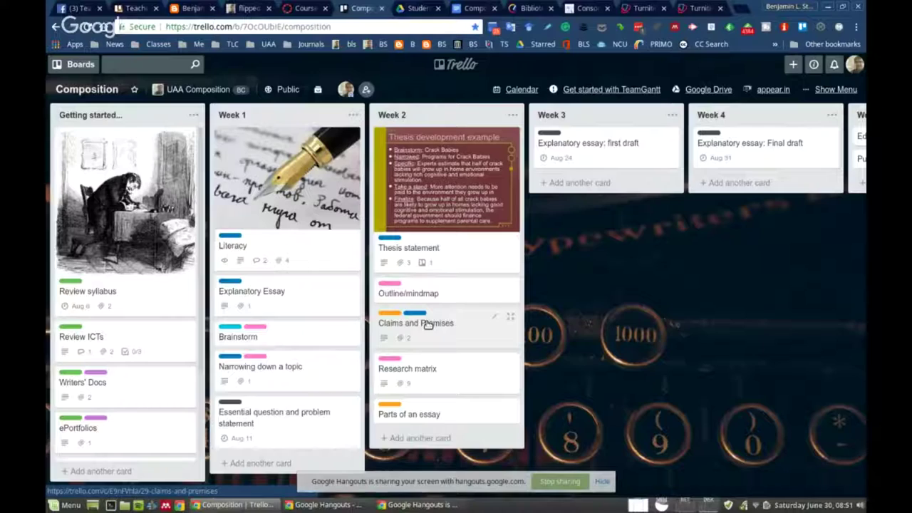
click(428, 324)
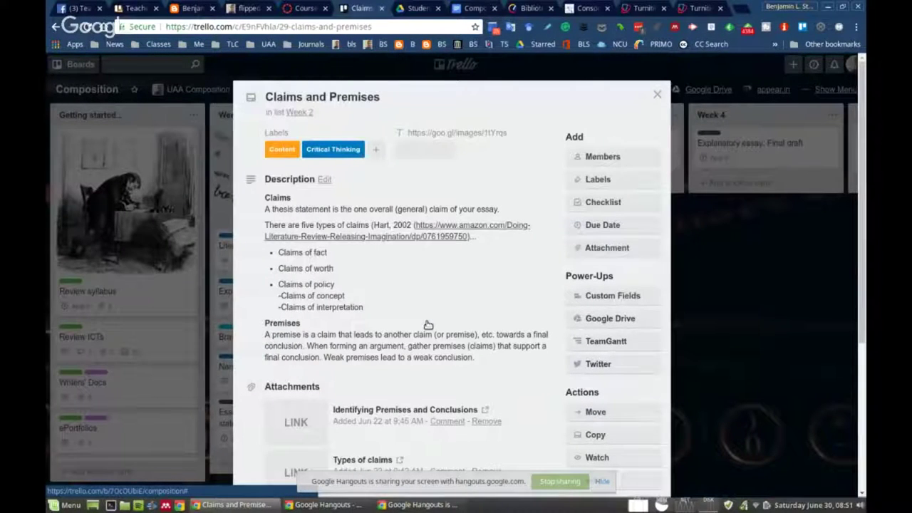
click(658, 96)
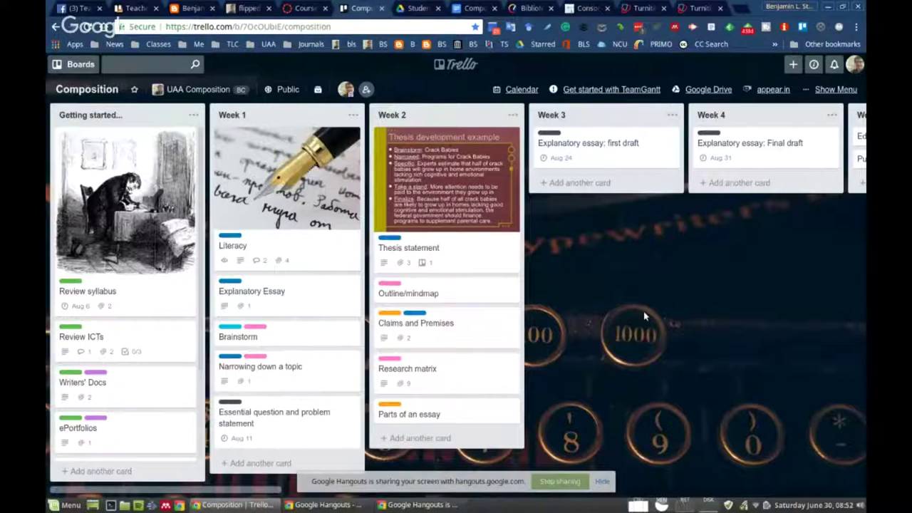
- Reorder the board's lists so Week 3 follows Getting started and Week 1 sits between Week 2 and Week 4
drag(461, 324, 492, 321)
drag(399, 115, 281, 118)
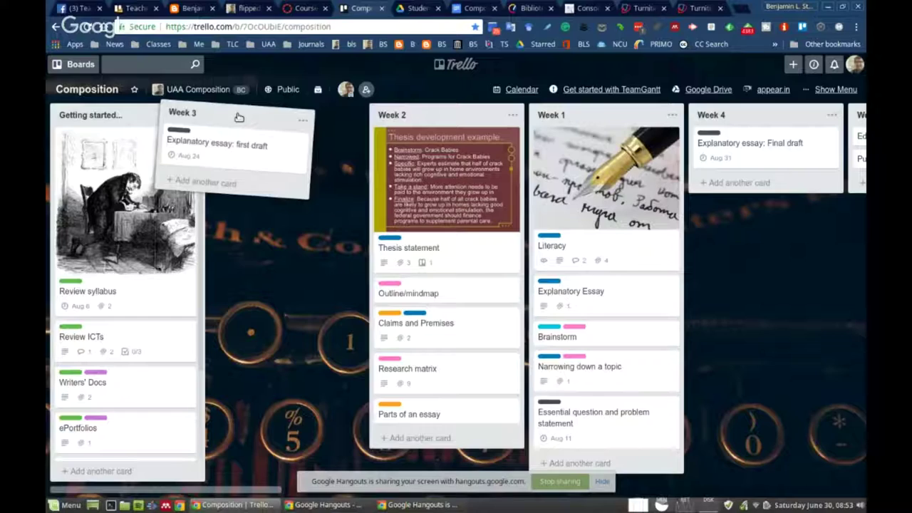
drag(238, 116, 322, 290)
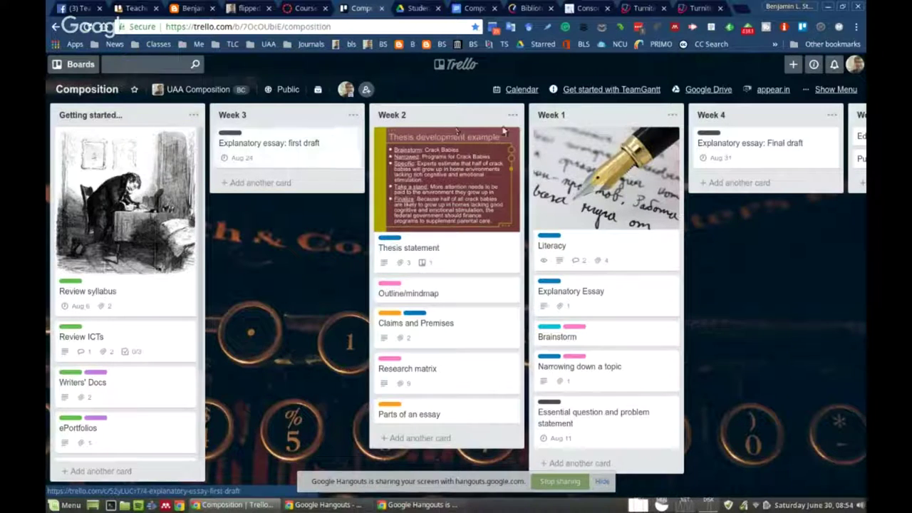
- Display the Composition board's list of labels
click(835, 89)
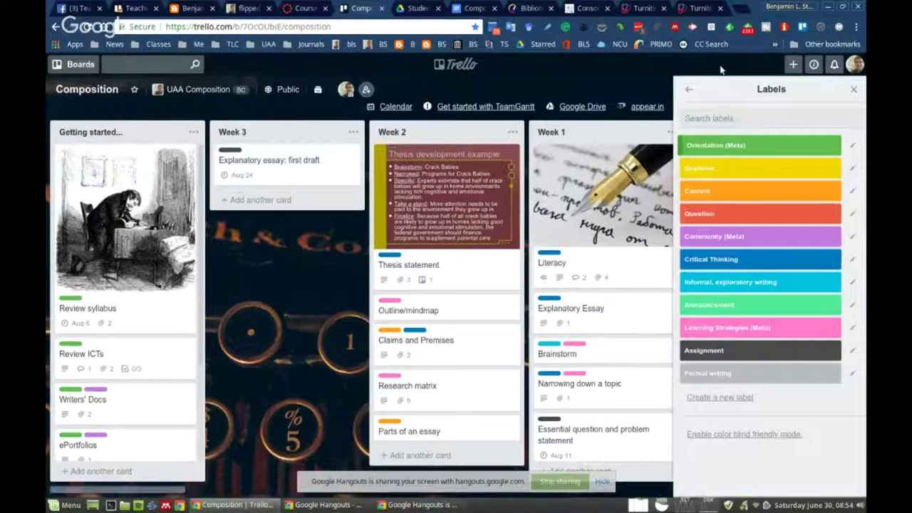
- Leave the list of labels and close the Composition board's menu
click(690, 90)
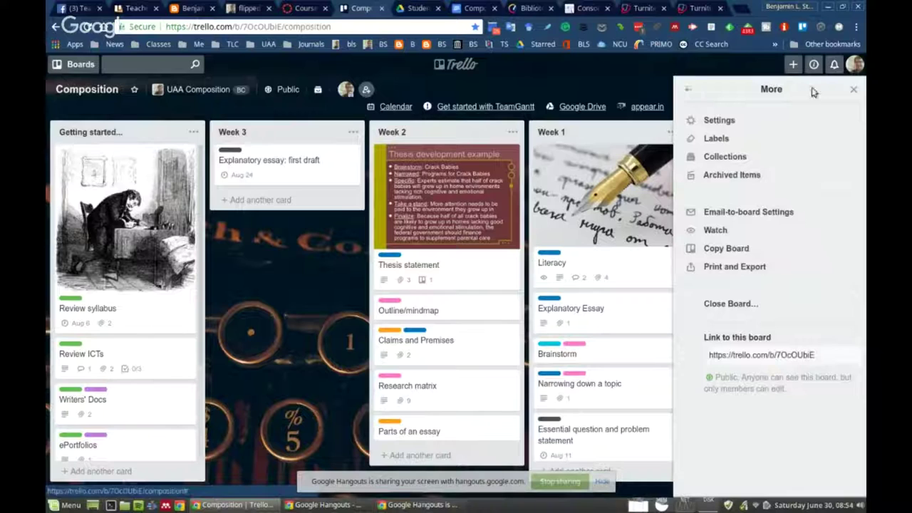
click(854, 90)
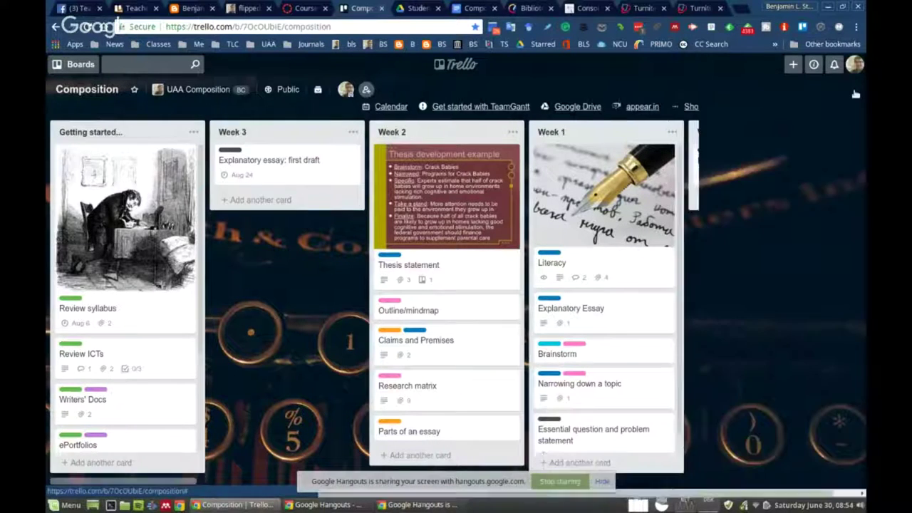
click(839, 90)
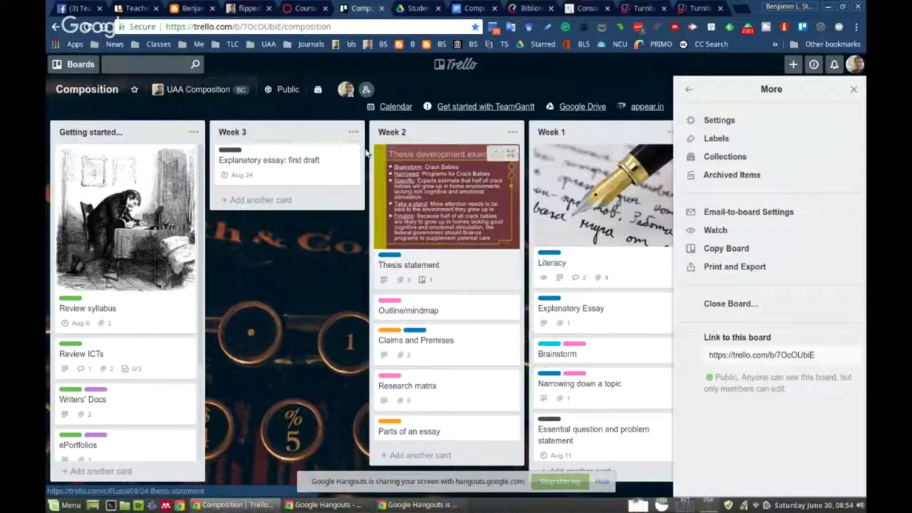
click(630, 137)
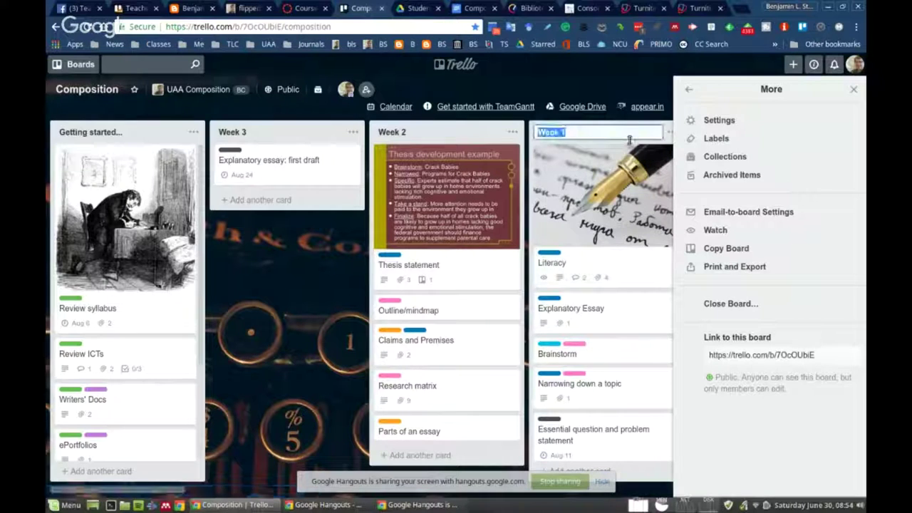
click(364, 306)
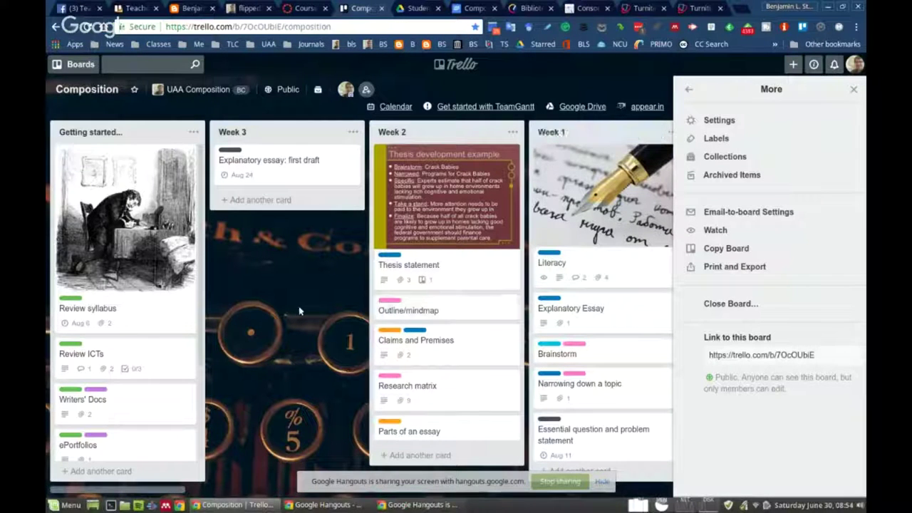
click(853, 93)
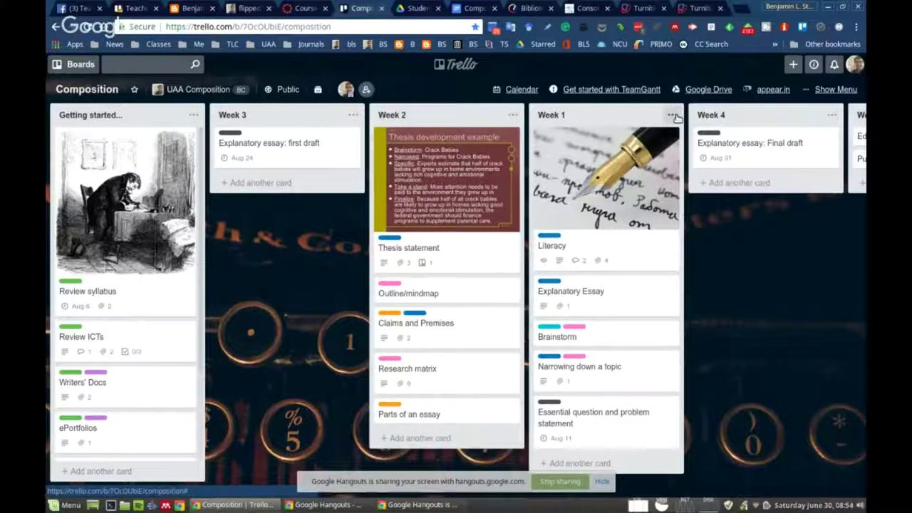
- Turn on watching for the Week 1 list and close its list actions
click(672, 116)
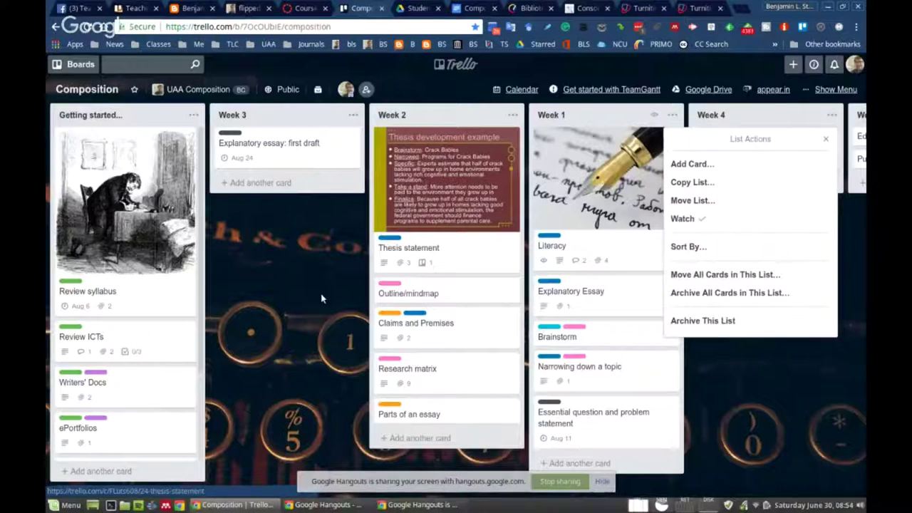
click(318, 143)
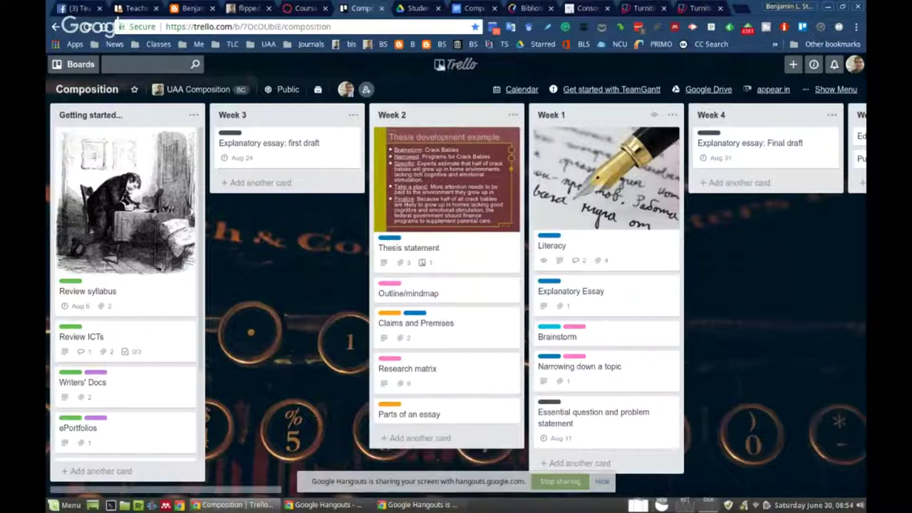
- Leave the Composition board for the overview of all boards and look through the personal and team boards
click(445, 64)
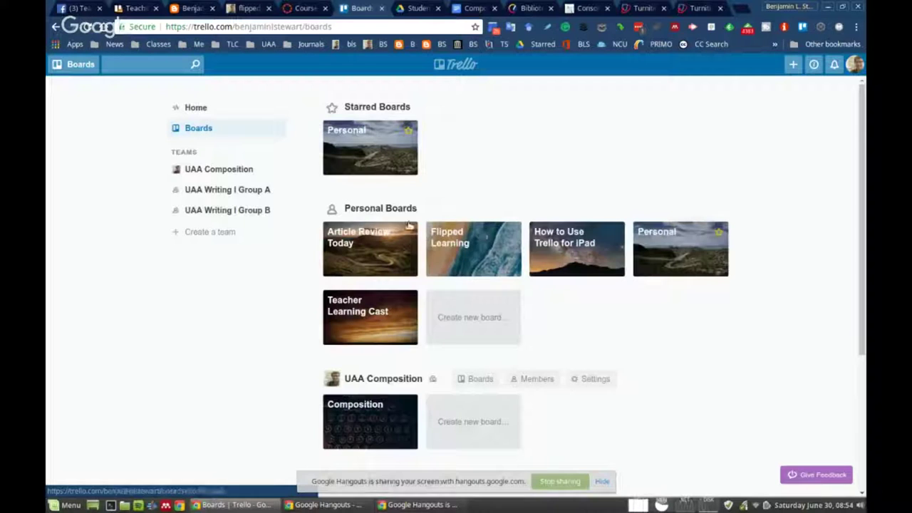
scroll(597, 348, down, 3)
scroll(458, 250, up, 2)
- Show the Home feed and look through the highlighted comments on cards from the different boards
click(202, 100)
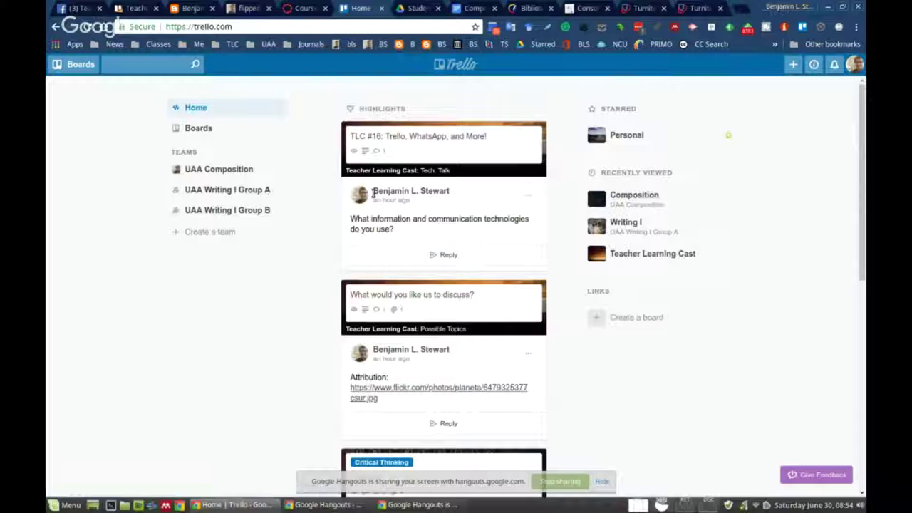
scroll(446, 277, down, 5)
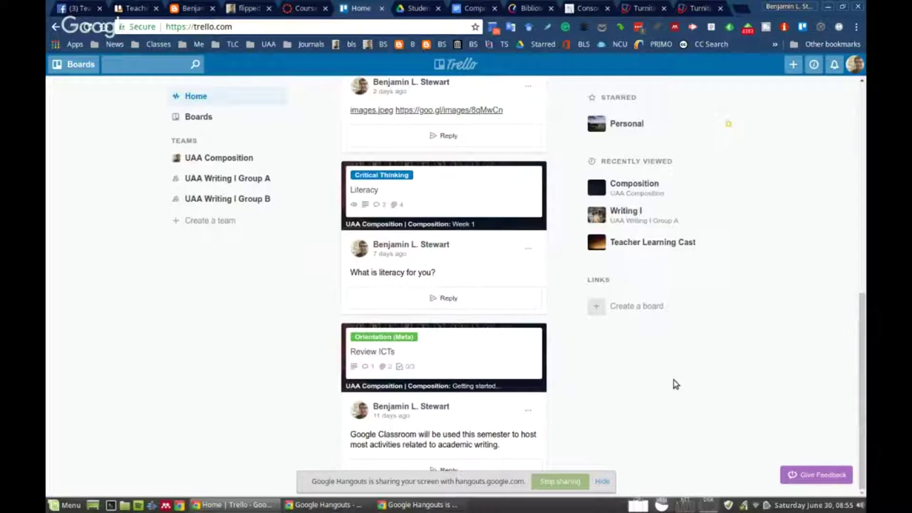
scroll(676, 385, up, 10)
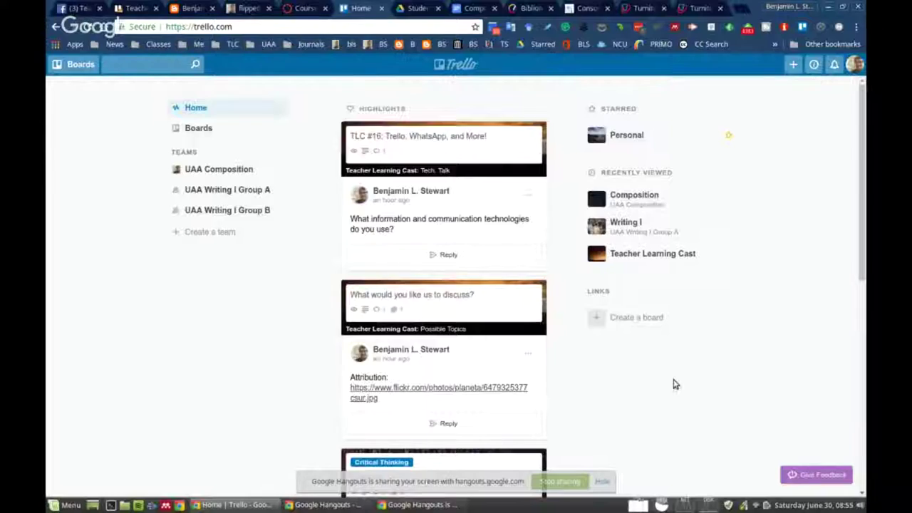